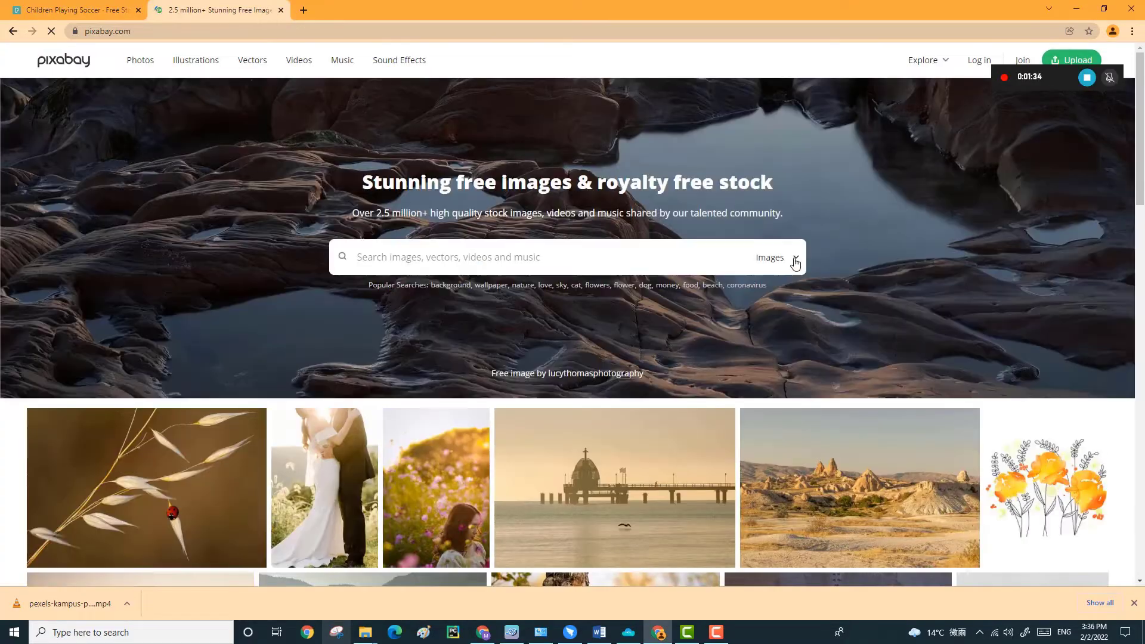
Step: Stop the screen recording on the Pixabay page and scrub through the New Tab recording in the capture gallery
left_click(776, 257)
left_click(770, 290)
left_click(1086, 78)
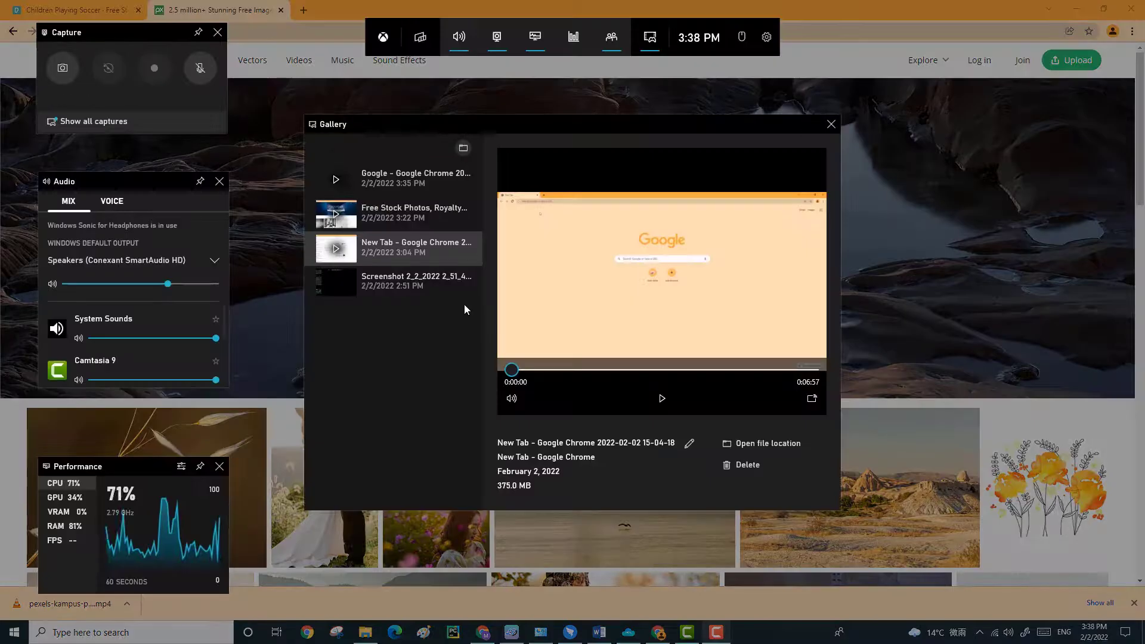
left_click(604, 370)
left_click_drag(657, 374, 810, 370)
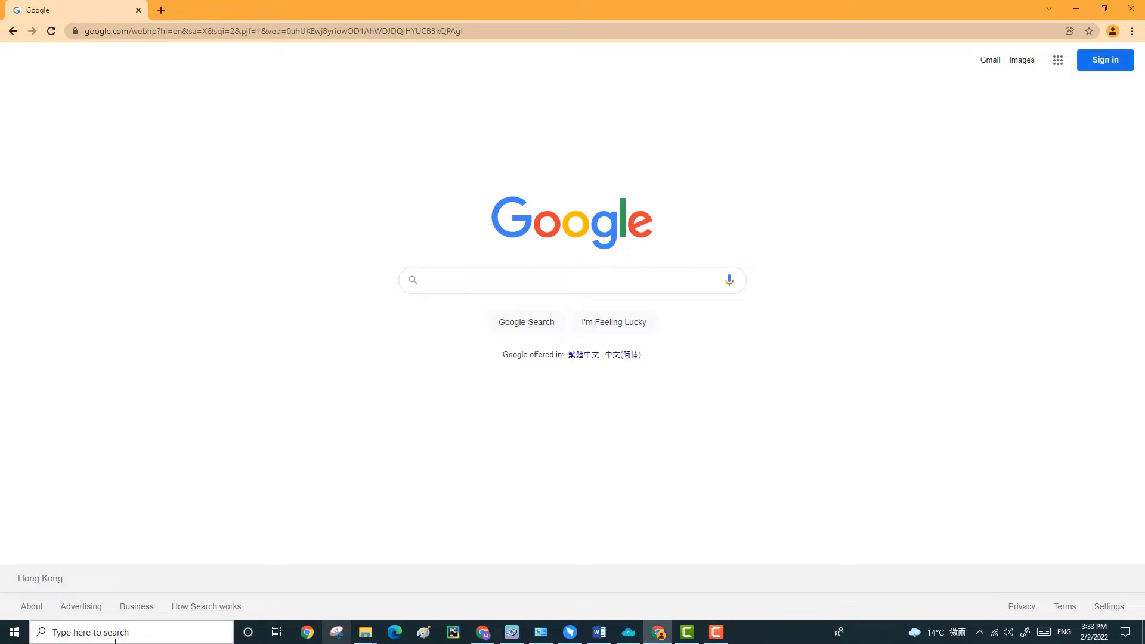
Step: Find Xbox Game Bar through Windows search and open it over the Google page
left_click(99, 631)
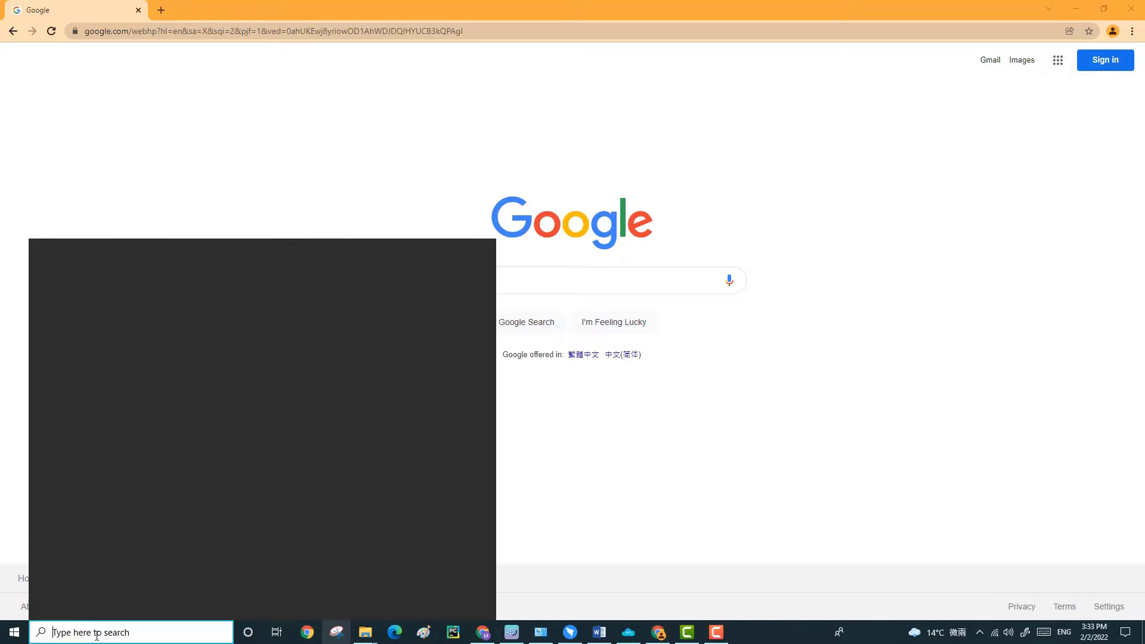
type("xbo")
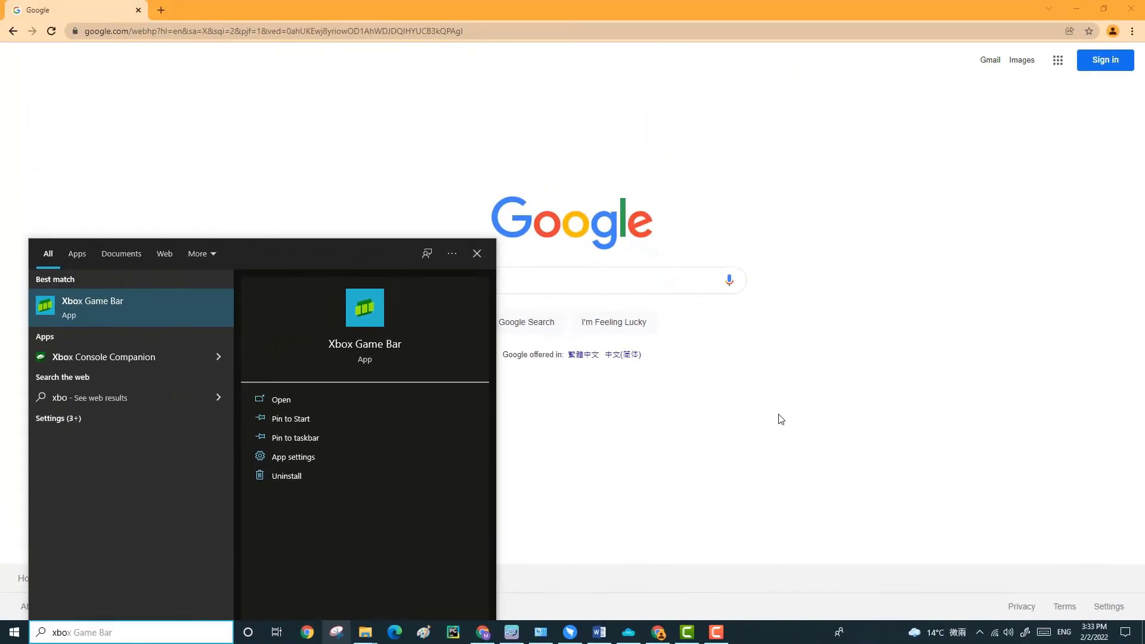
left_click(1144, 268)
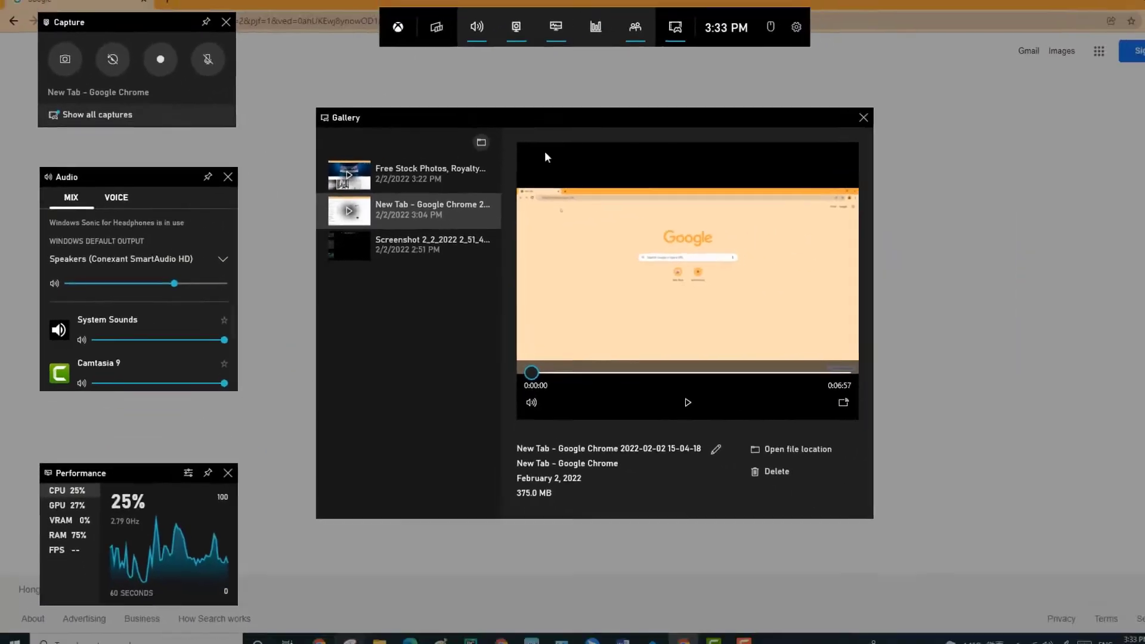
Step: Open the Game Bar settings and review the keyboard shortcuts, including the one for starting and stopping a recording
left_click(767, 39)
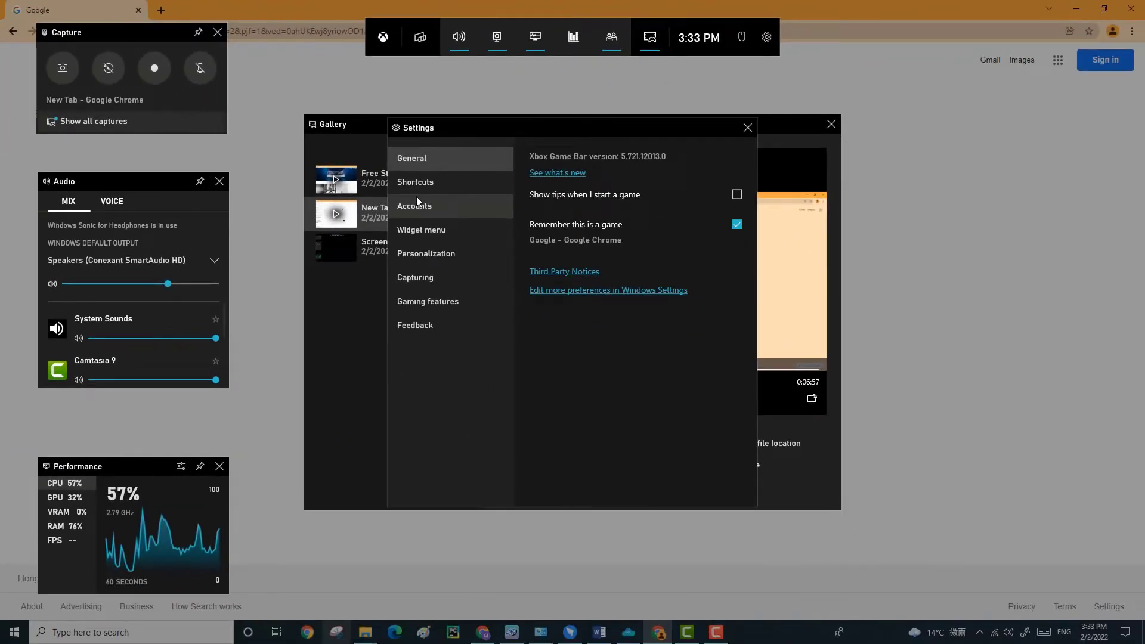
left_click(206, 324)
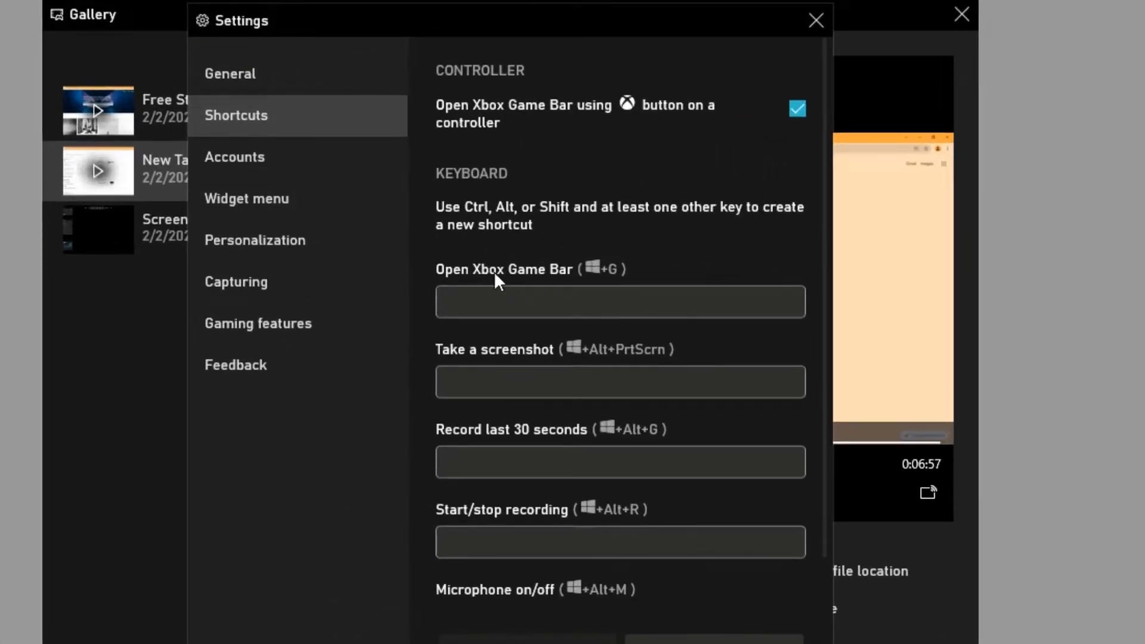
scroll(454, 441, "down", 1)
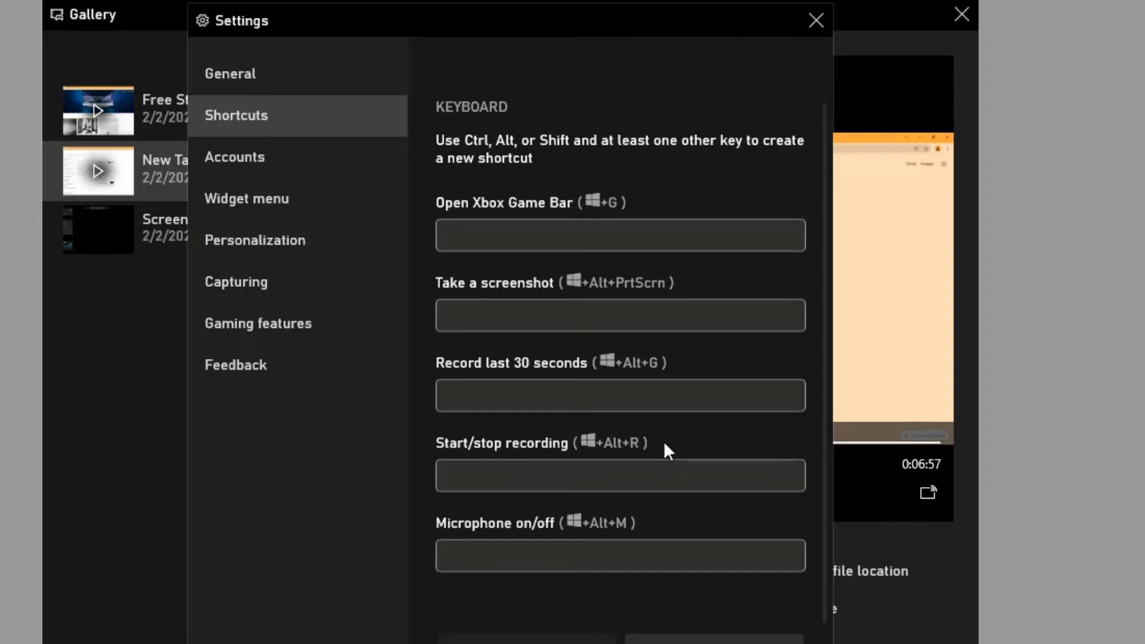
left_click(602, 477)
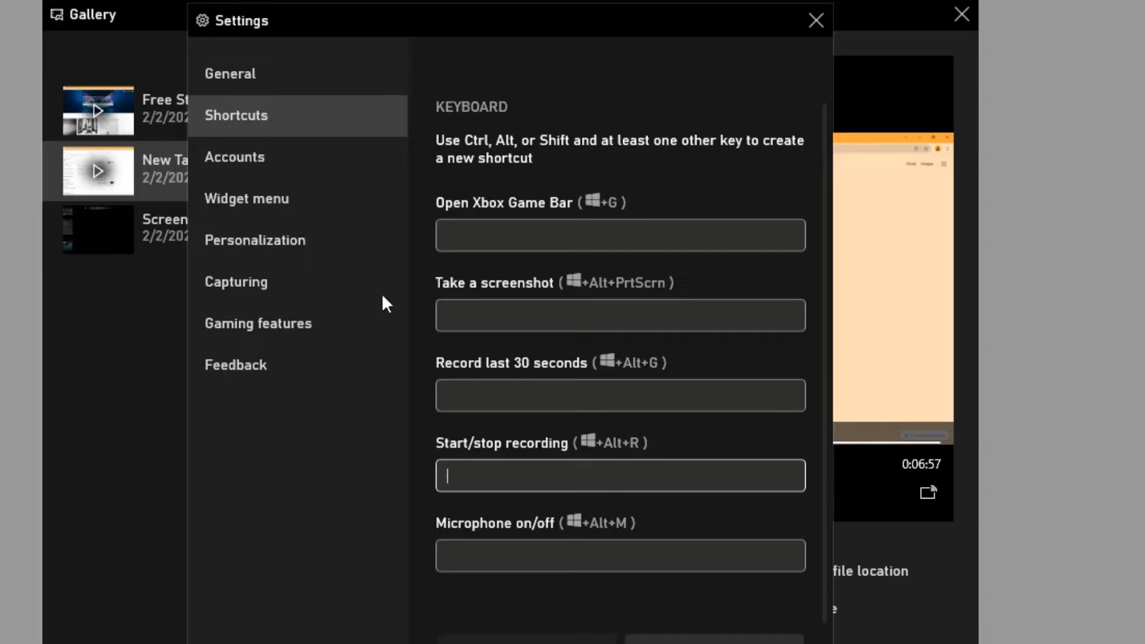
Step: Set the audio to record to All in the Game Bar's capturing settings
left_click(245, 283)
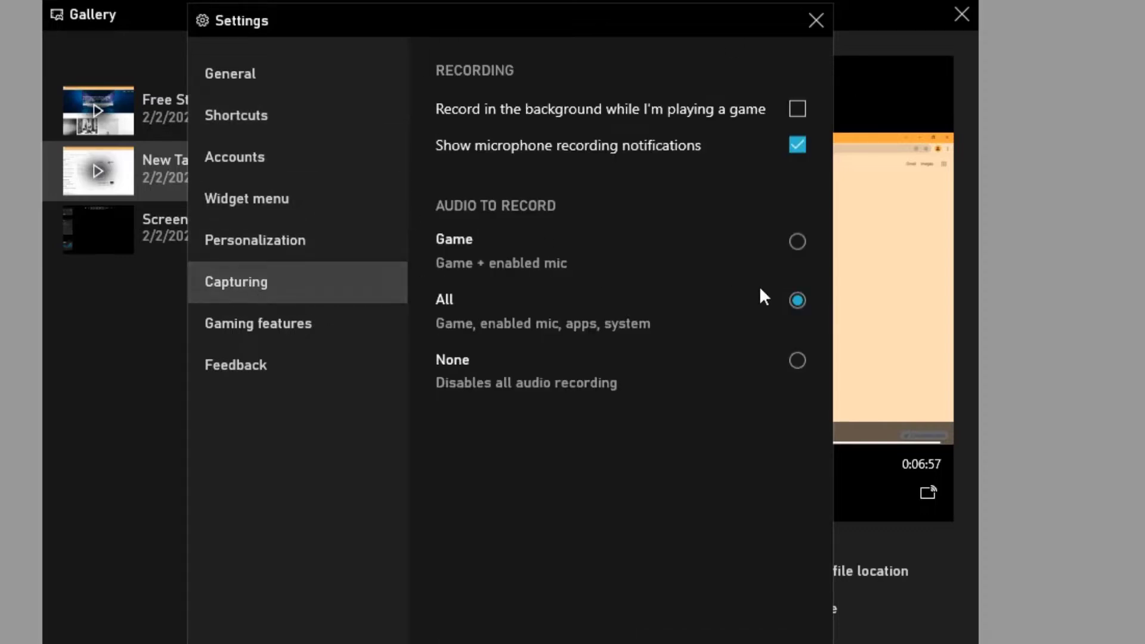
left_click(788, 243)
left_click(799, 298)
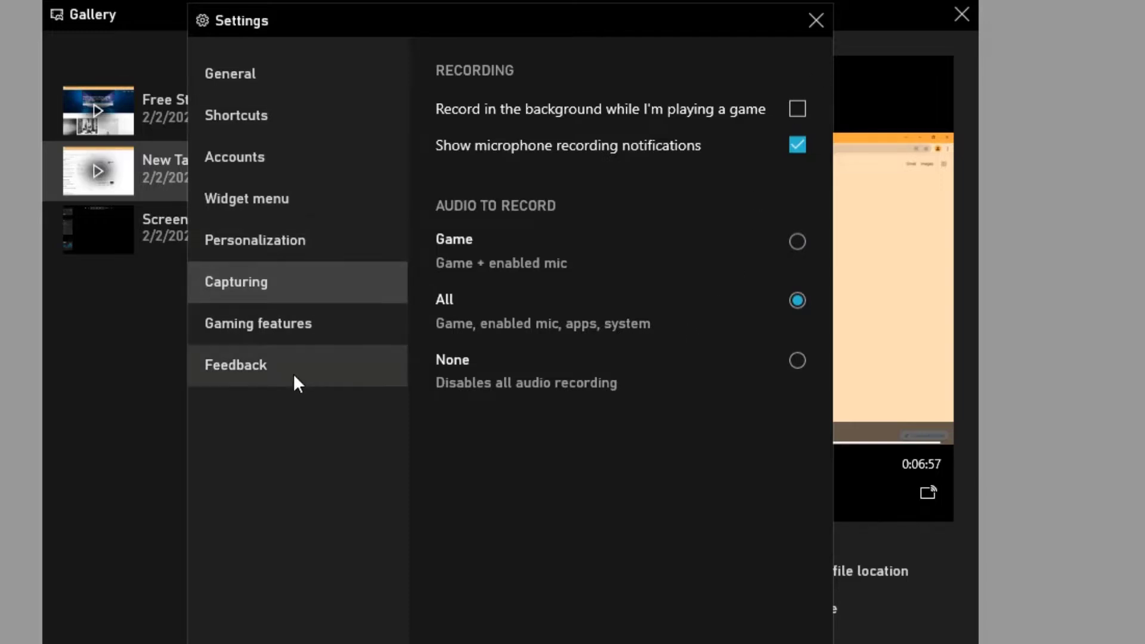
Step: Open the additional Game Bar preferences in Windows Settings and go through the Captures options
left_click(334, 86)
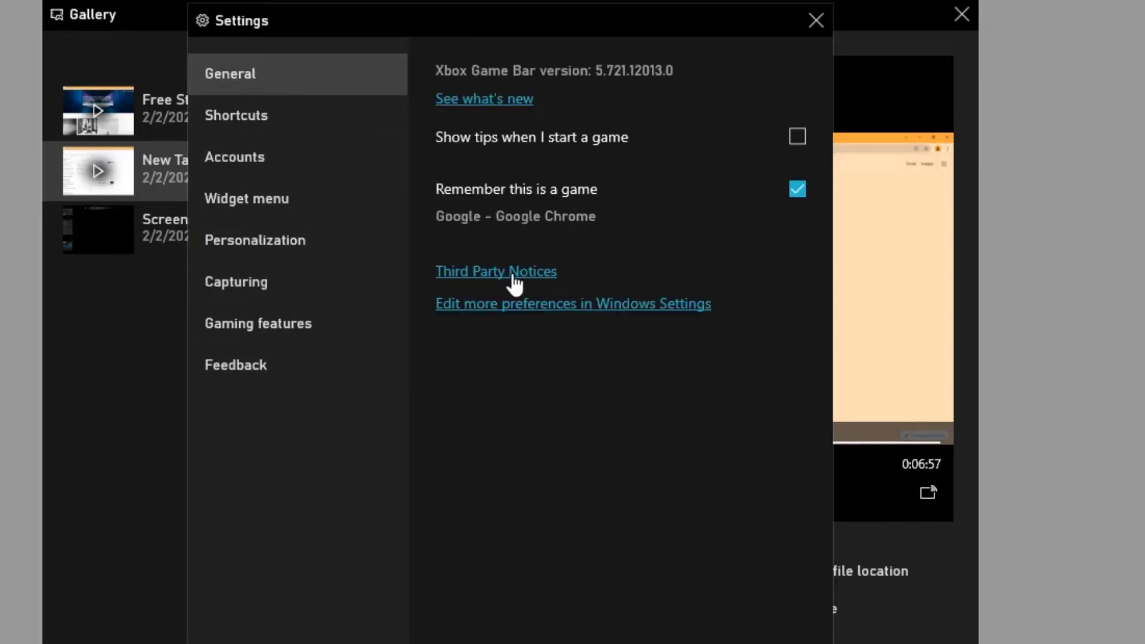
left_click(589, 305)
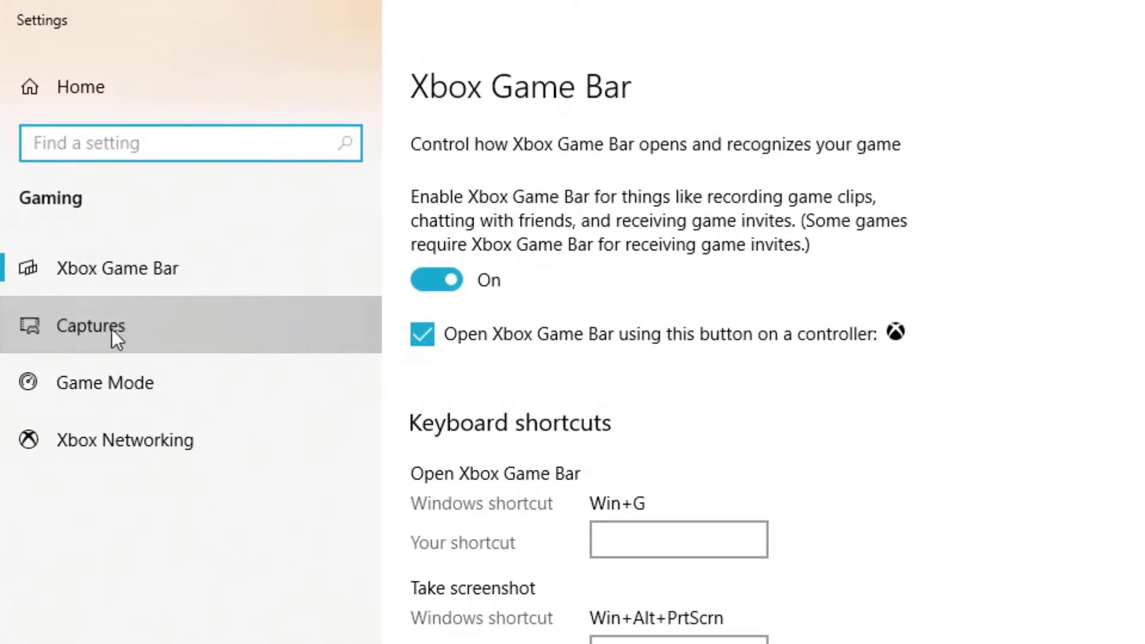
left_click(113, 297)
scroll(497, 619, "down", 5)
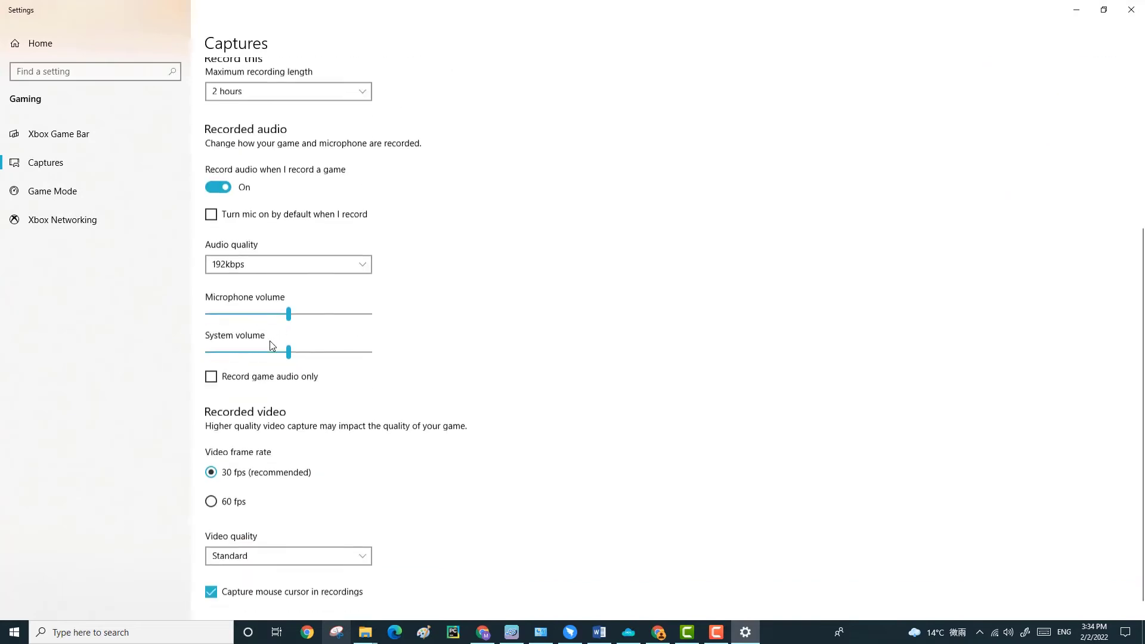
Step: Set the recorded audio quality to 192kbps in the Captures settings
scroll(399, 401, "up", 3)
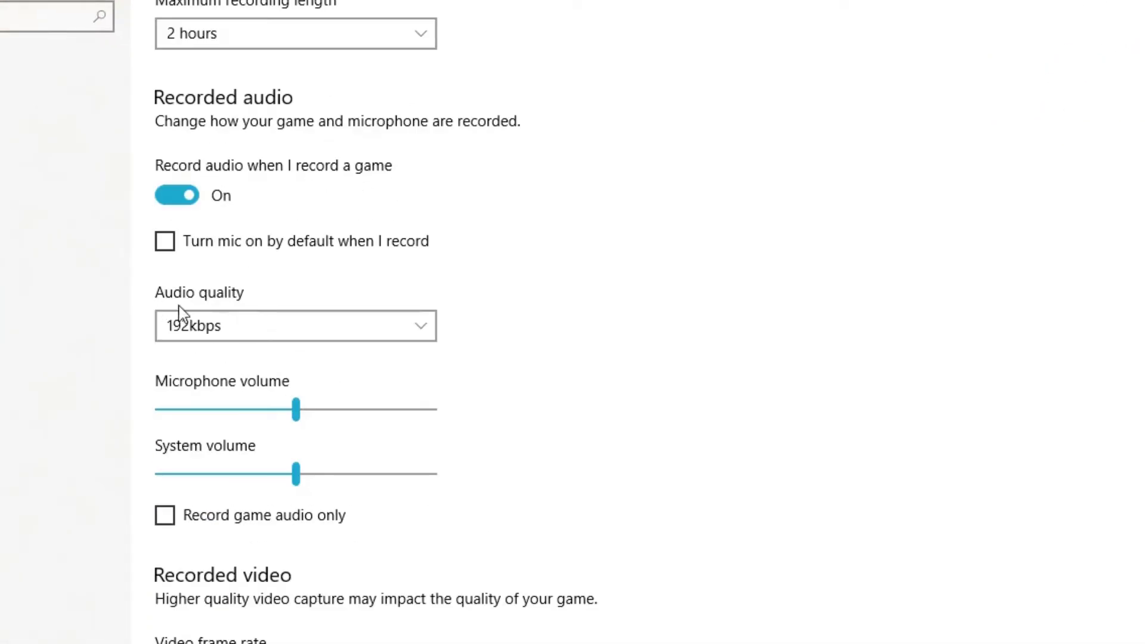
left_click(214, 326)
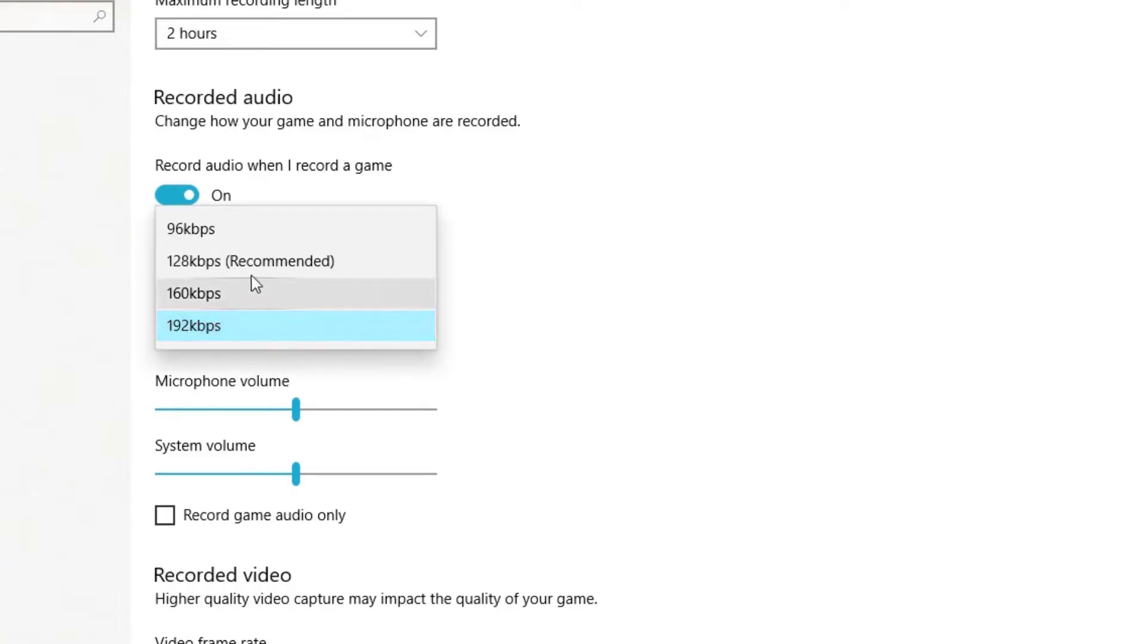
left_click(237, 334)
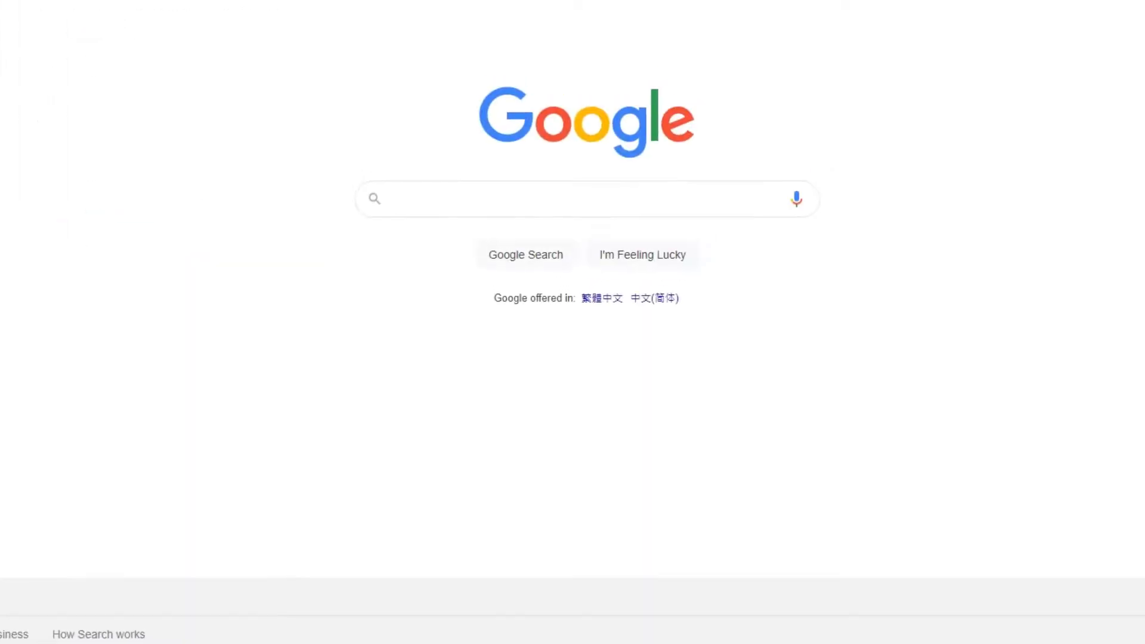
Step: Bring up Xbox Game Bar over the Google page, start a screen recording and dismiss the overlay
key("super+g")
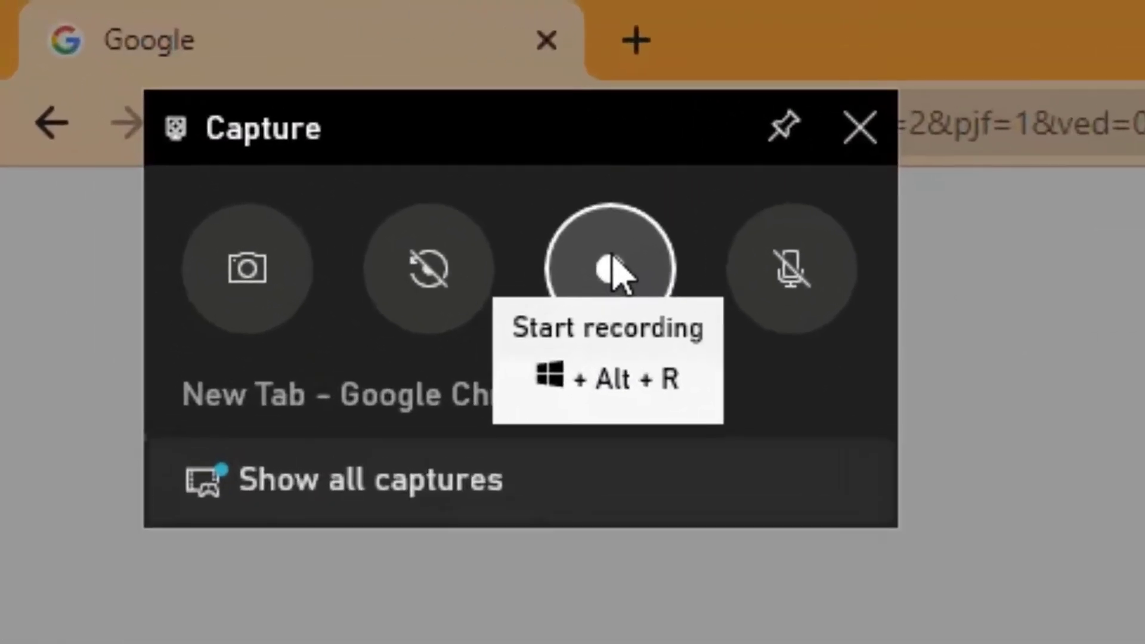
left_click(613, 261)
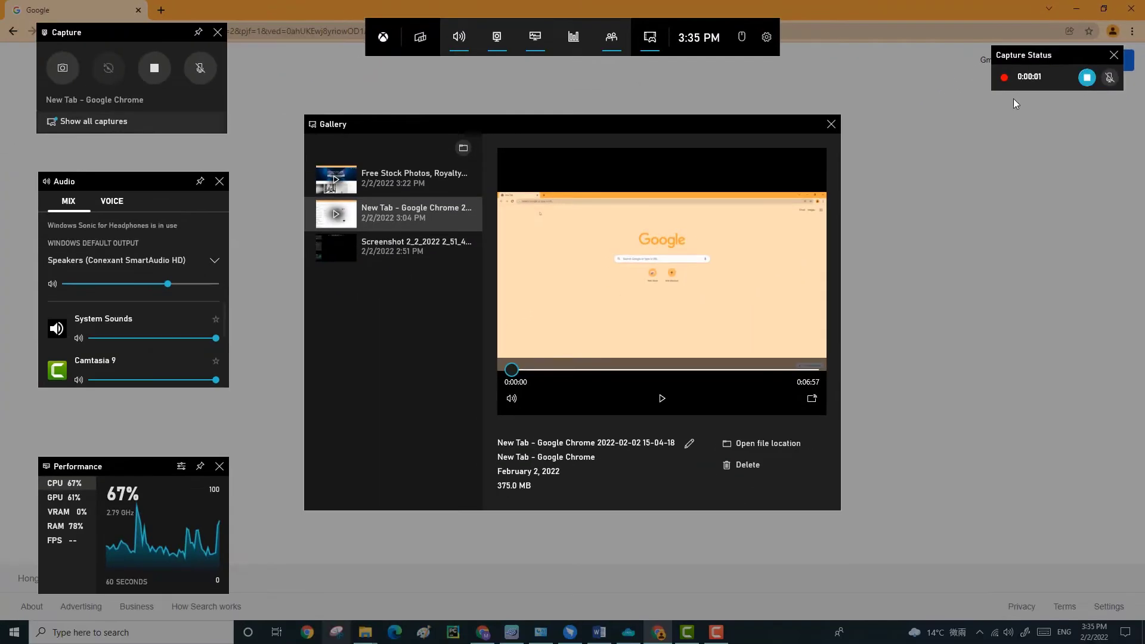
left_click(911, 260)
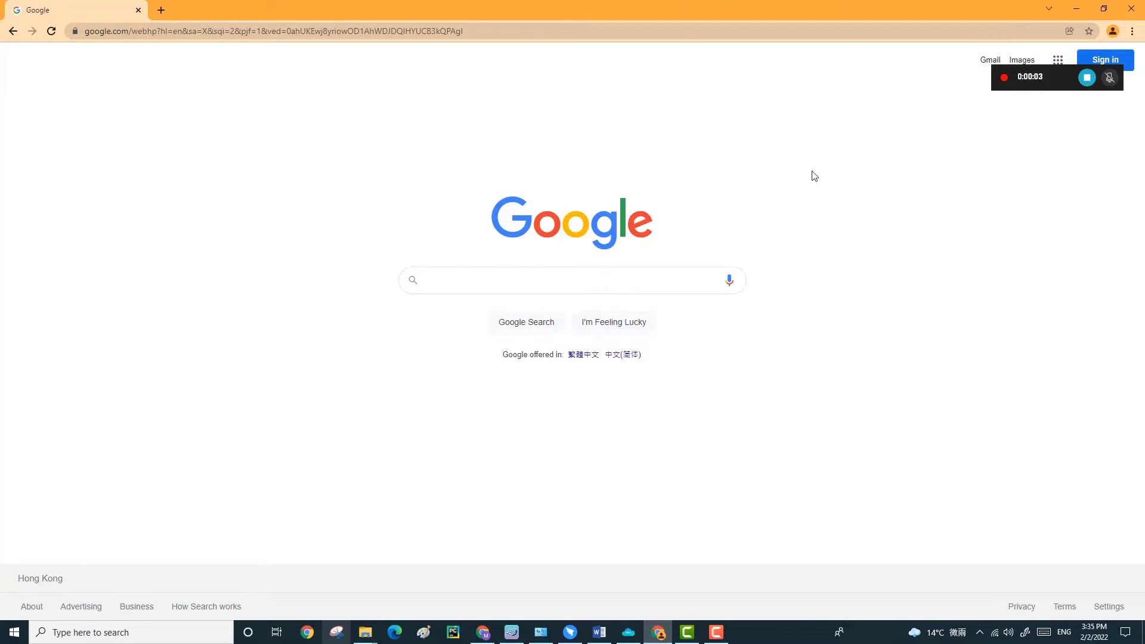
Step: Search Google for "pexels" and open the Pexels website
left_click(533, 280)
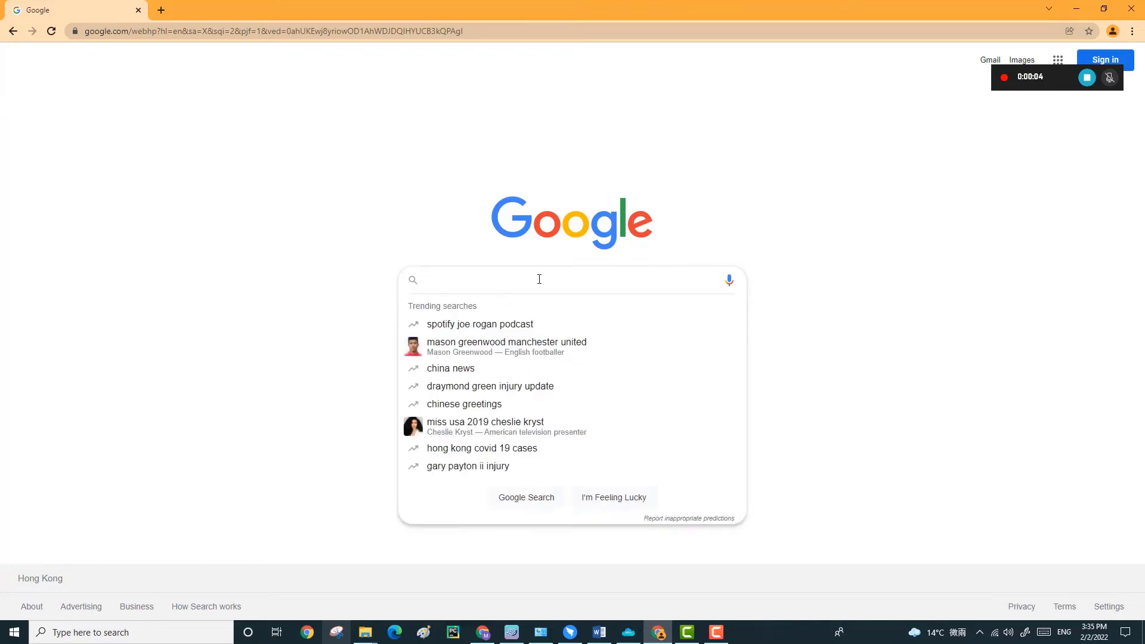
type("pexels")
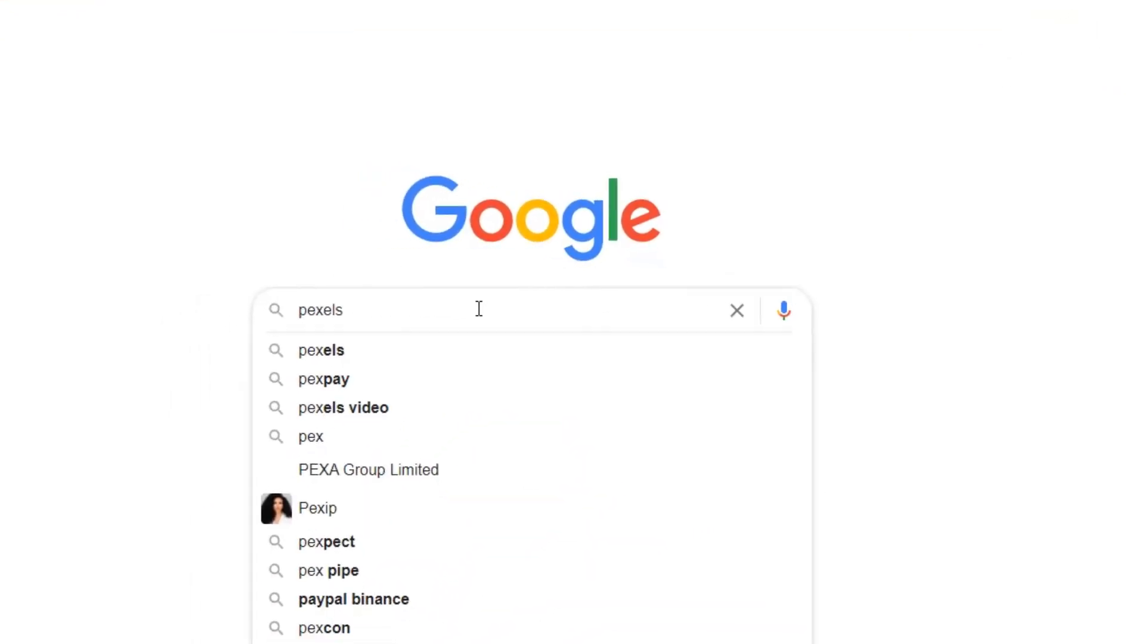
left_click(334, 352)
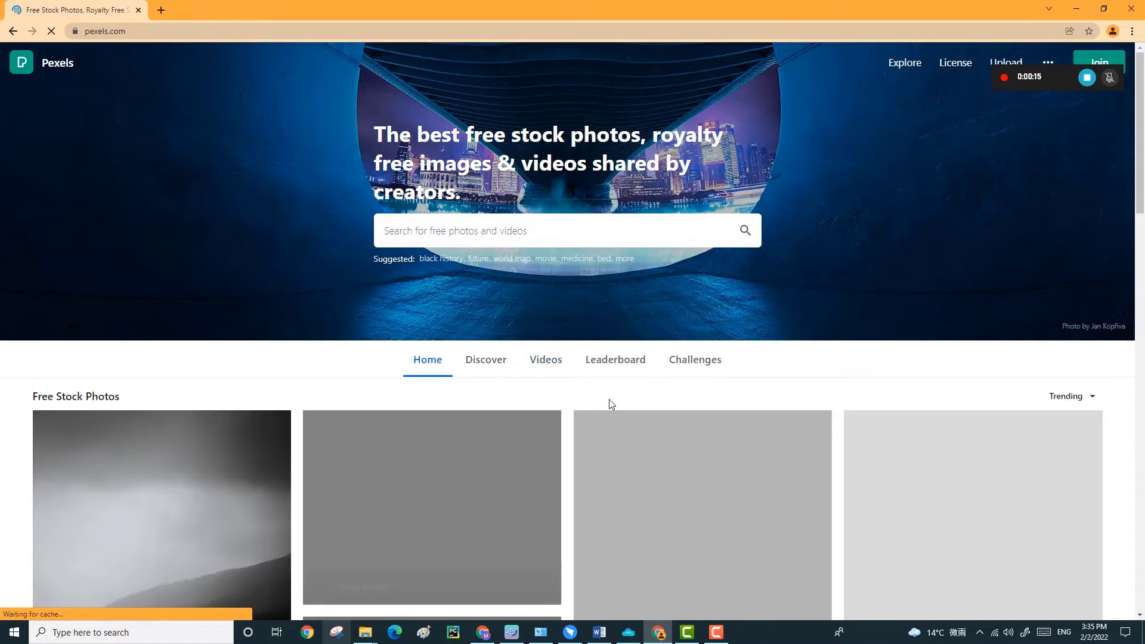
Step: Search Pexels for "children playing football" and limit the results to videos
left_click(464, 234)
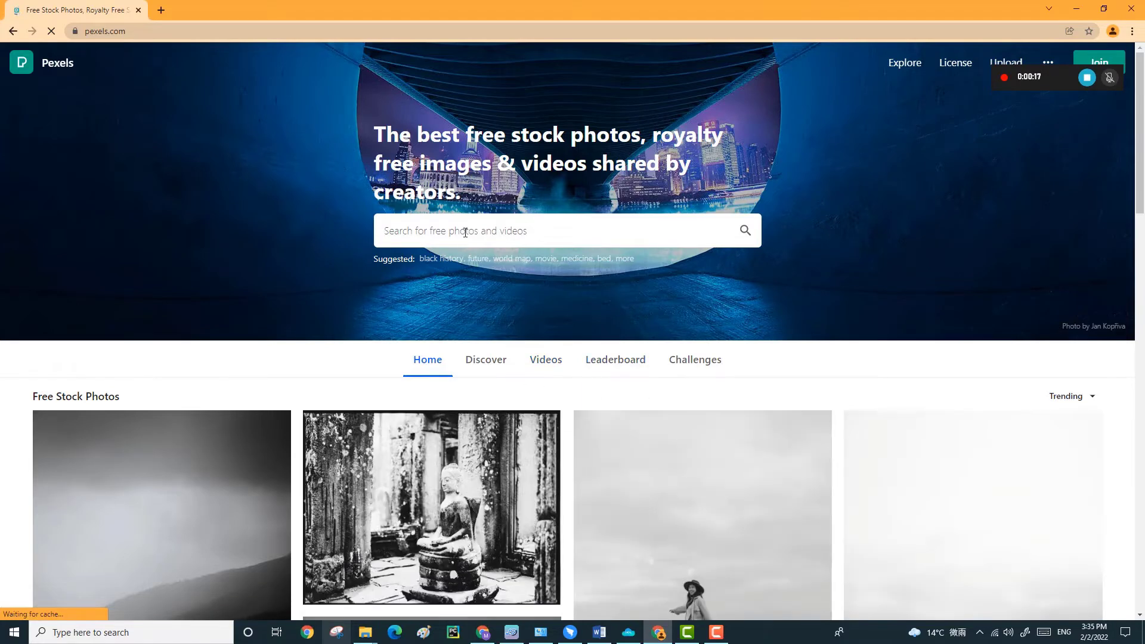
type("childre")
type("n playing footbal")
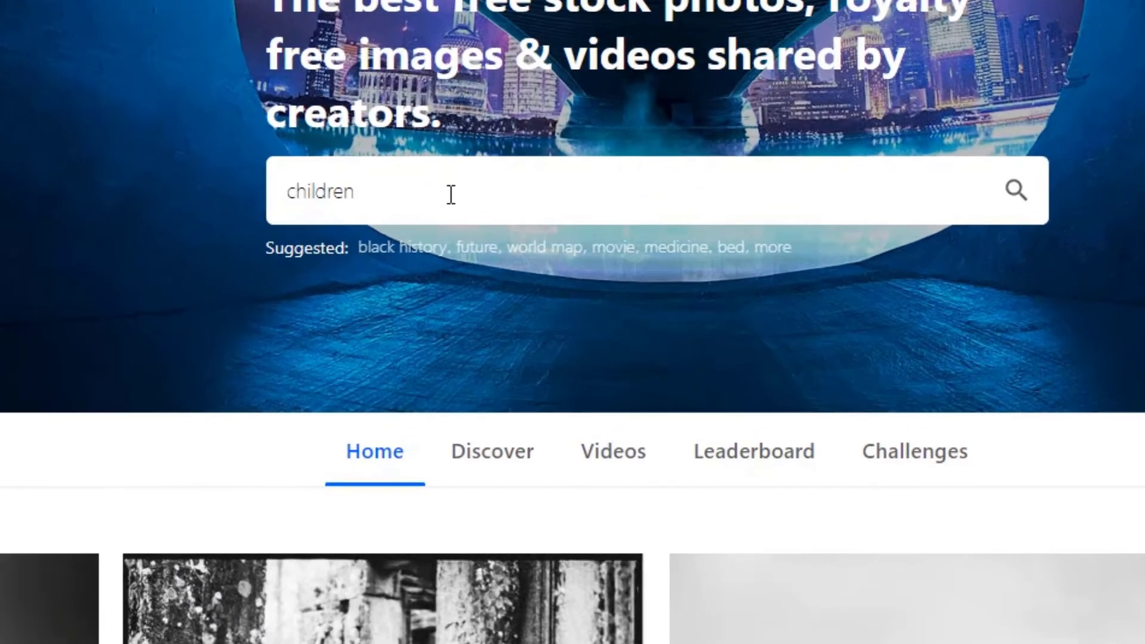
type("l")
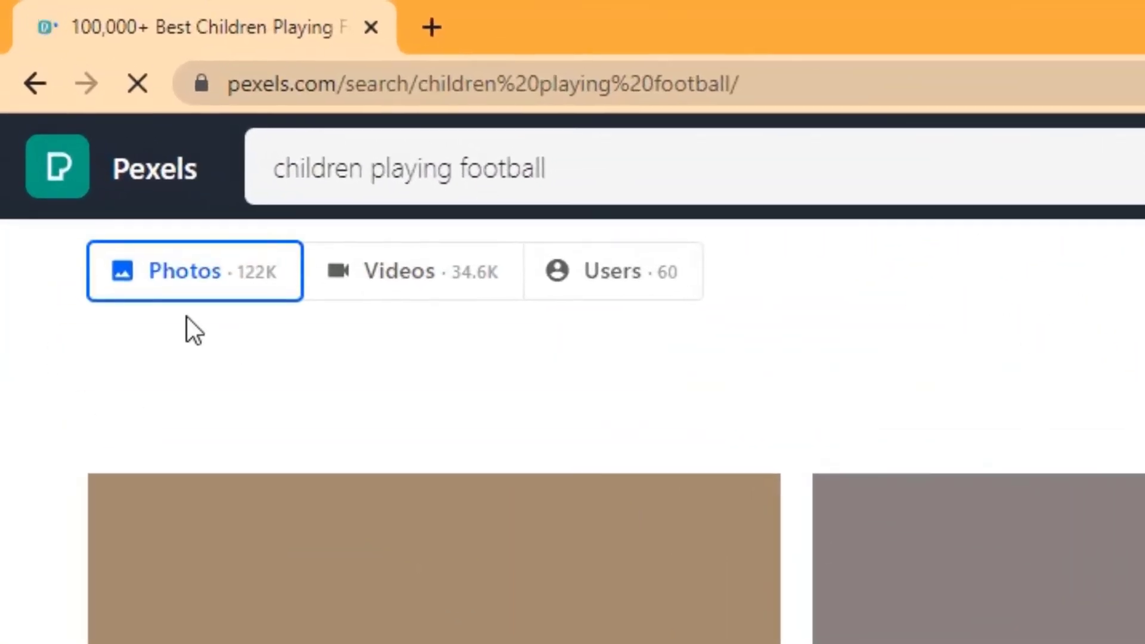
left_click(433, 299)
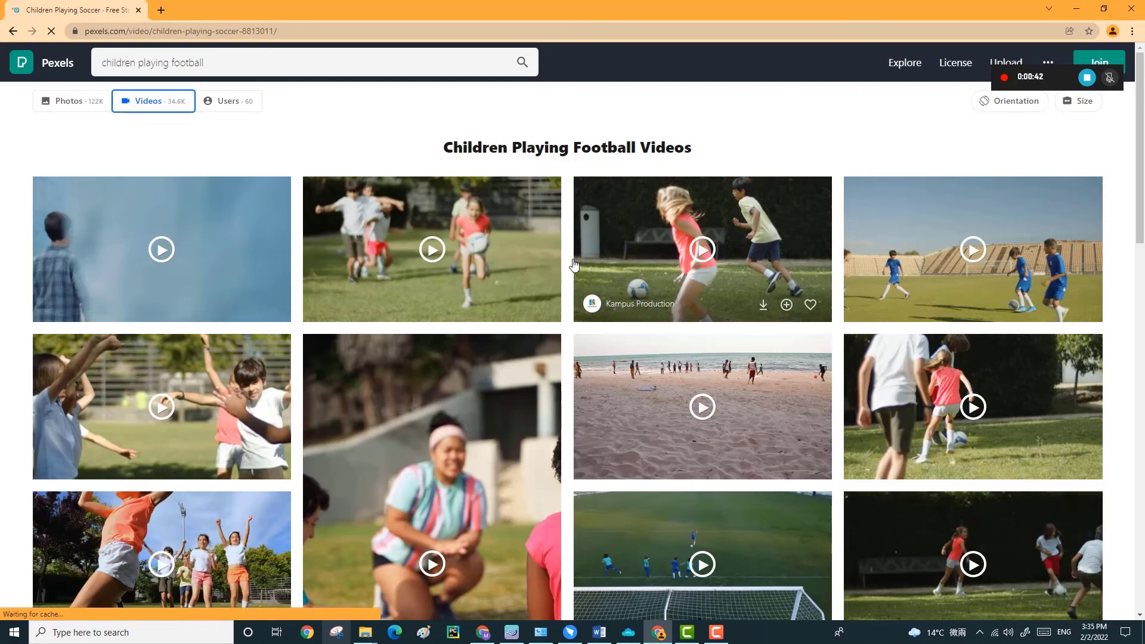
Step: Open the Kampus Production video of children playing soccer and download it in Full HD (1920 x 1080)
left_click(686, 257)
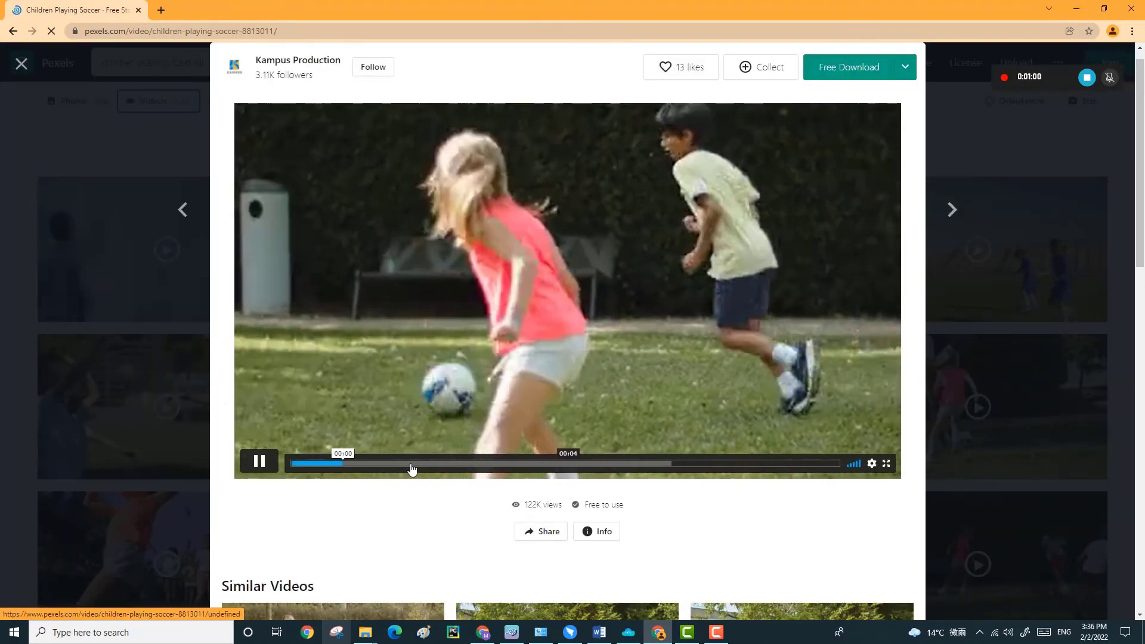
left_click(904, 67)
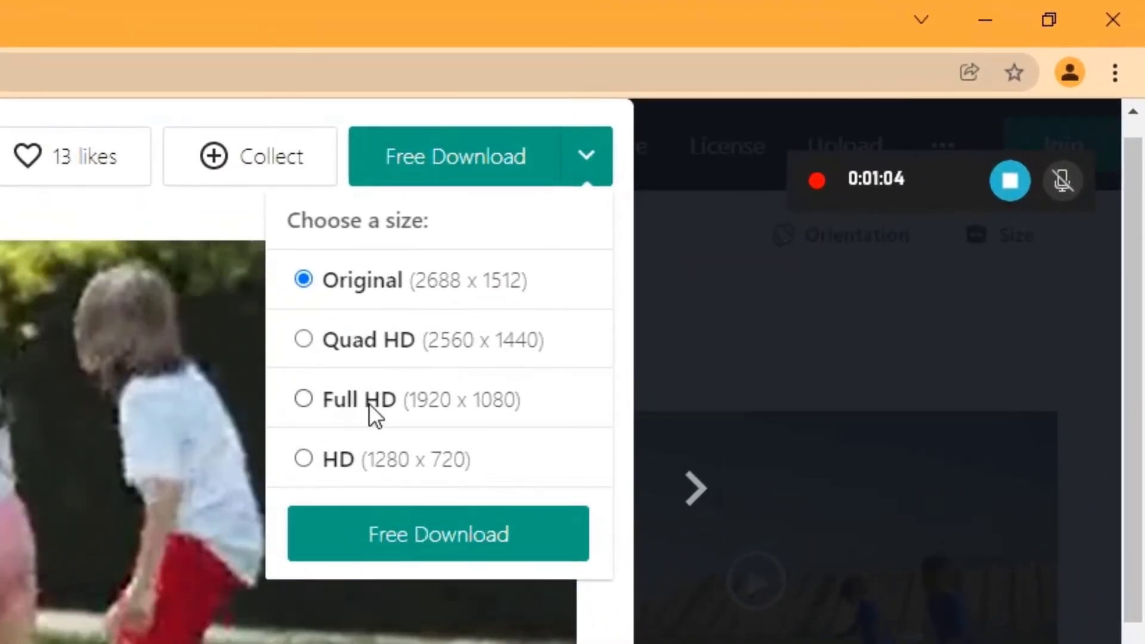
left_click(369, 403)
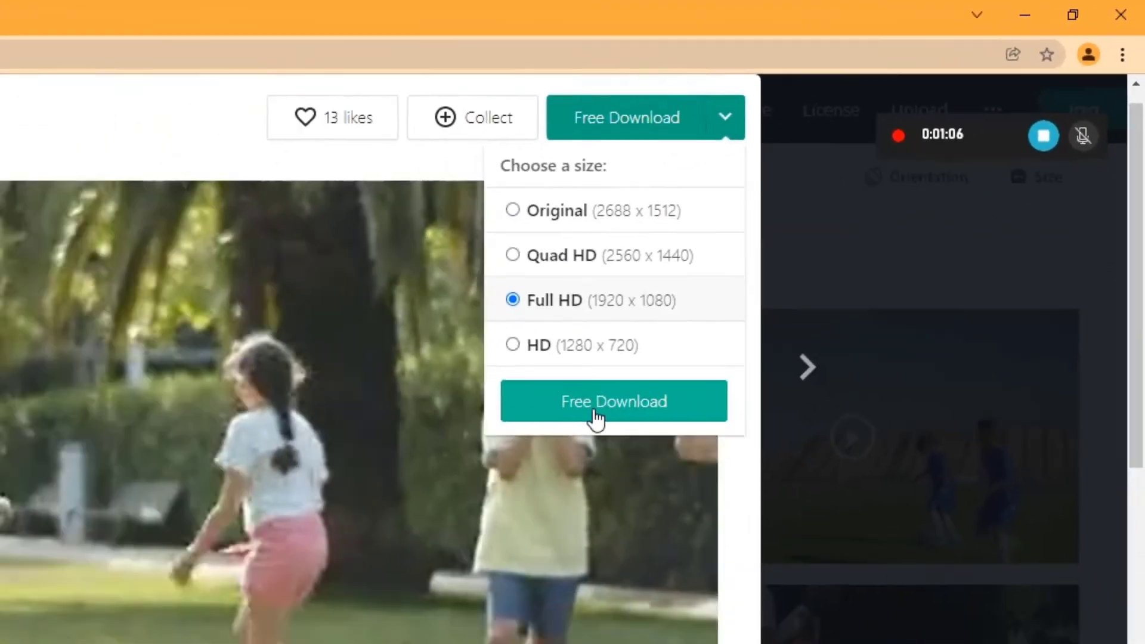
left_click(595, 417)
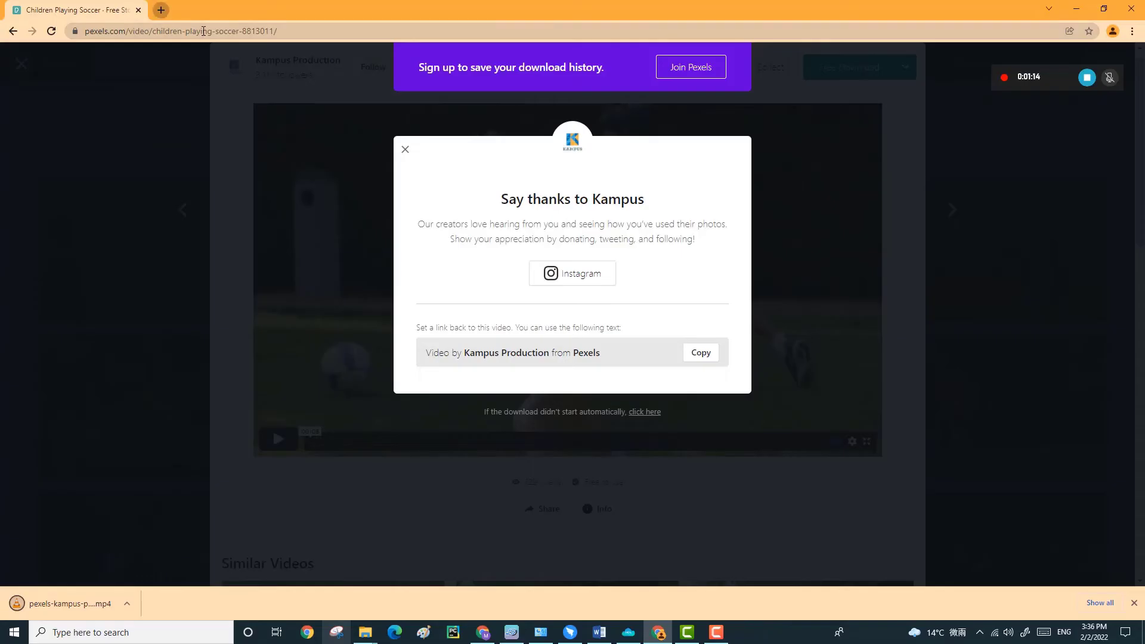
Step: Search for "pixabay" in a new browser tab and open the Pixabay website
key("ctrl+t")
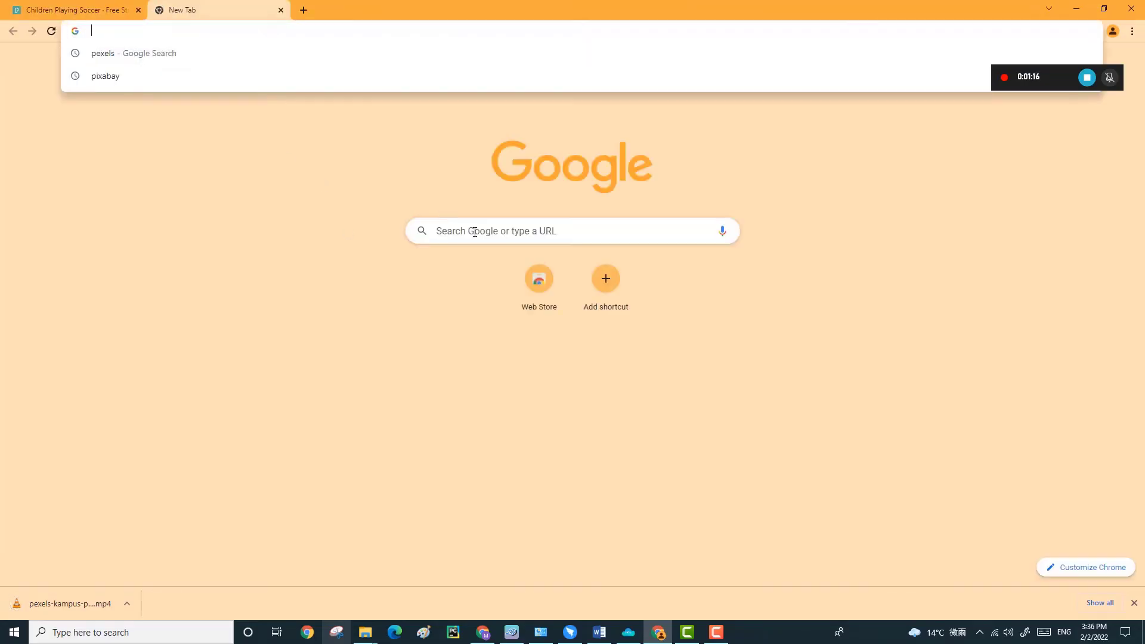
left_click(476, 231)
type("pixabay")
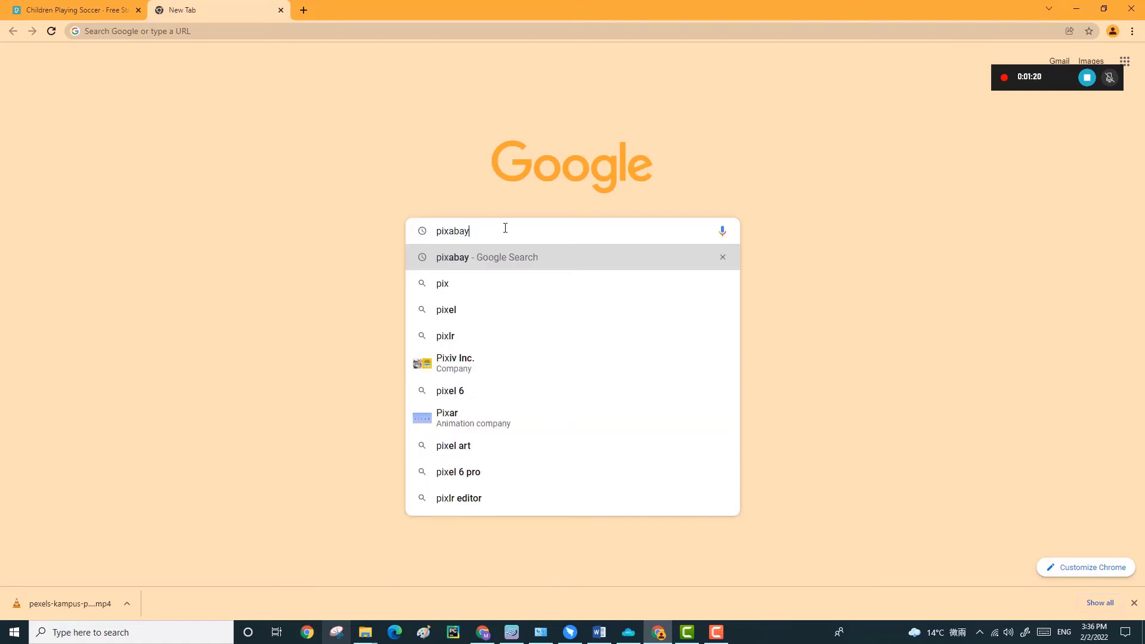
key("Return")
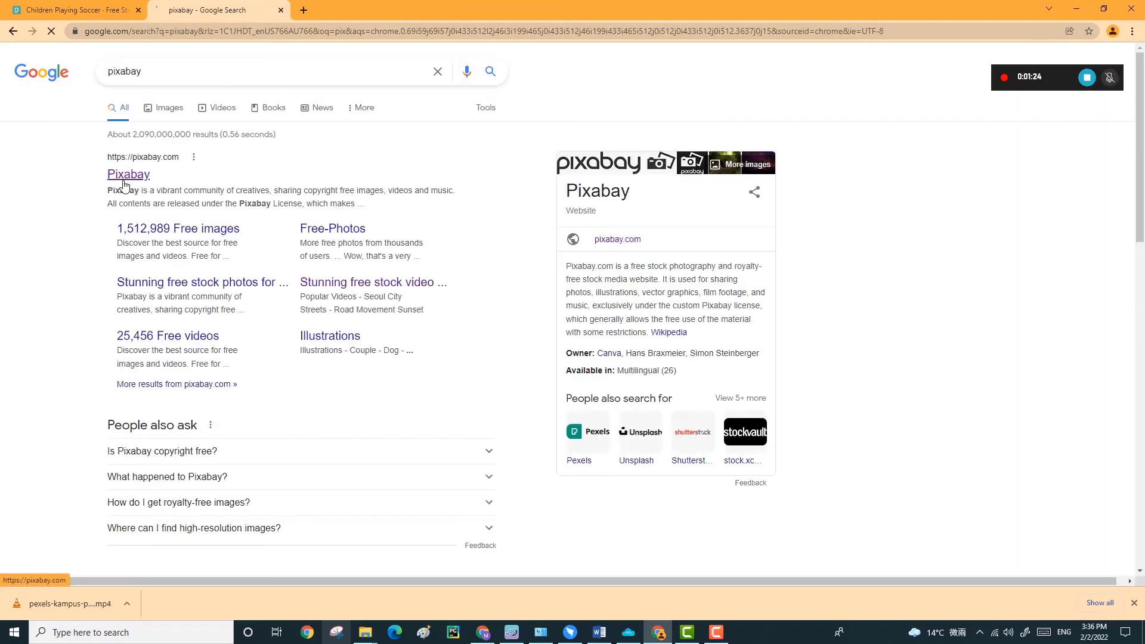
left_click(129, 176)
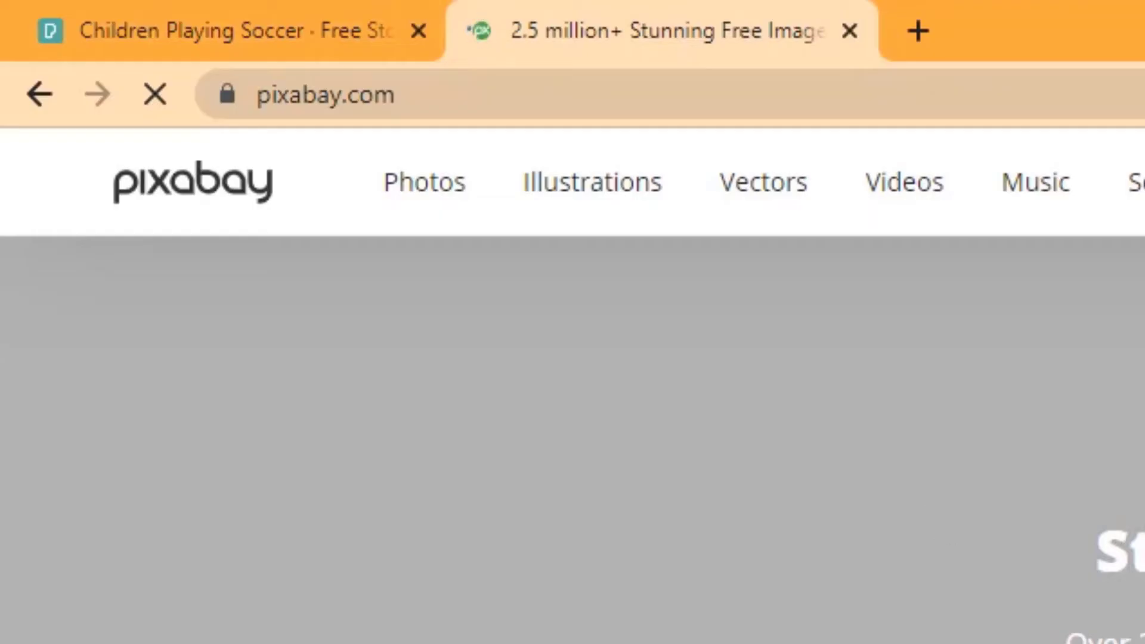
Step: Review the media type choices offered by the Pixabay search box, keeping it set to Images
left_click(634, 345)
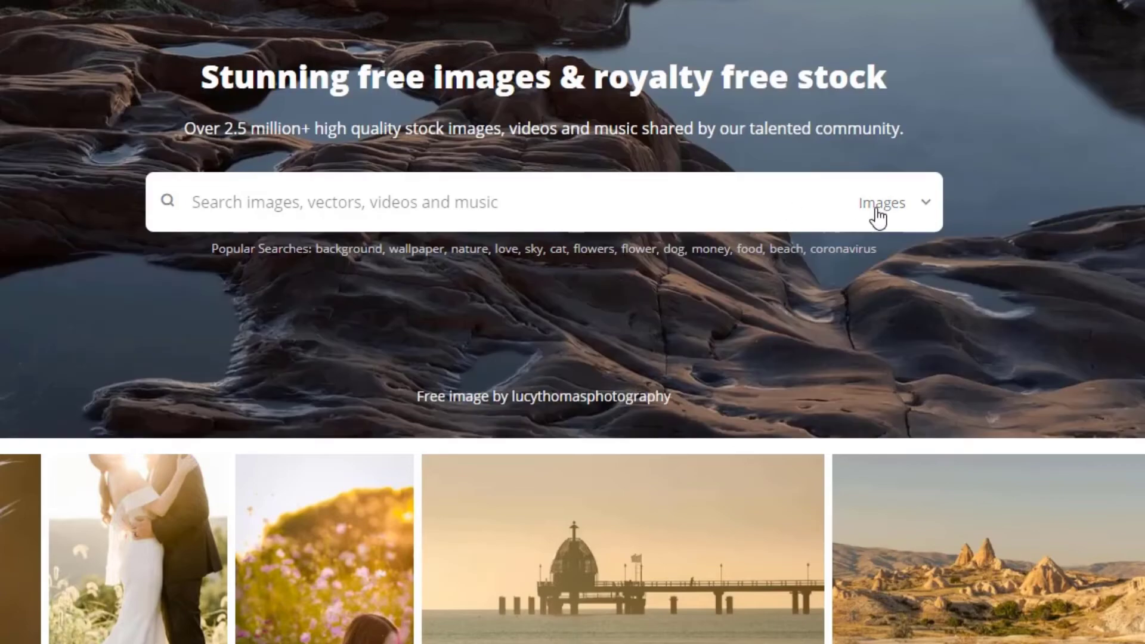
left_click(933, 213)
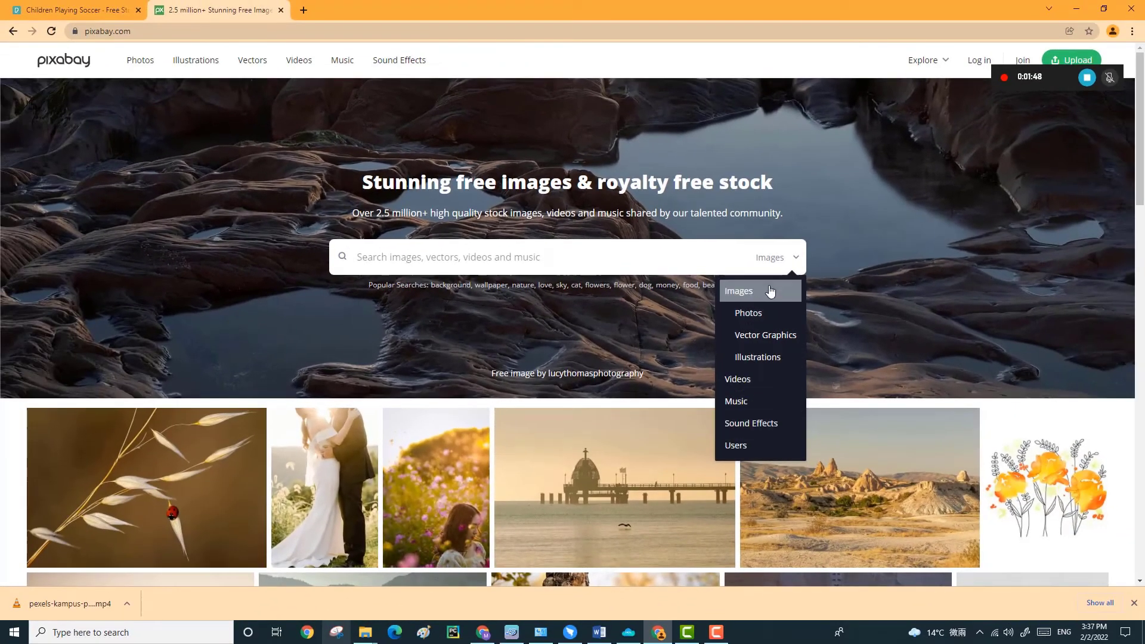
left_click(638, 254)
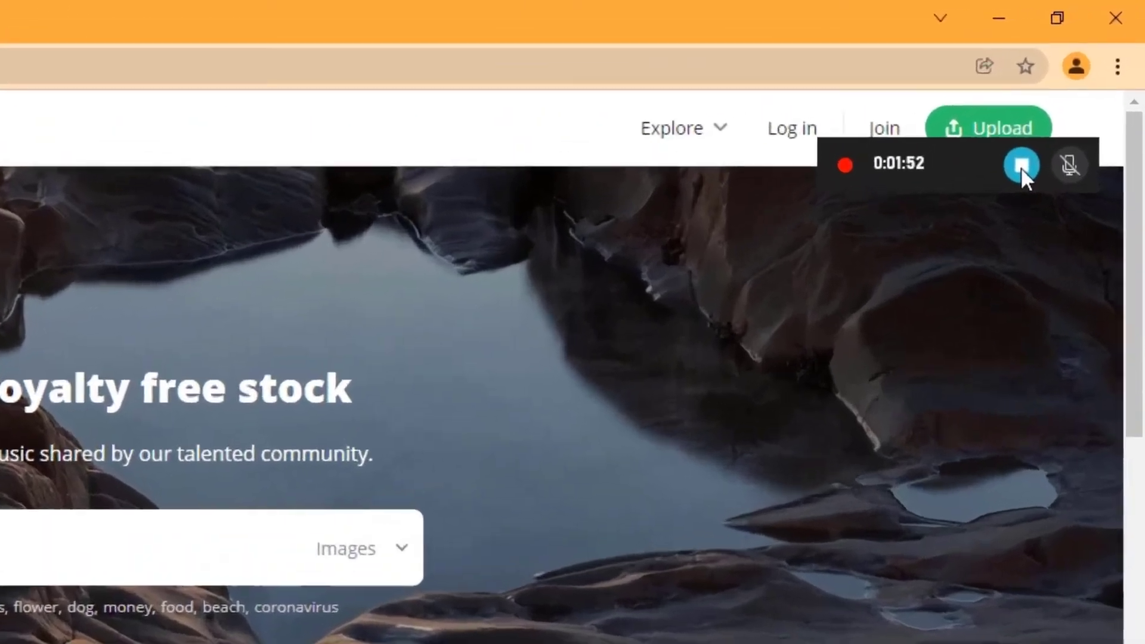
Step: Stop the screen recording and select the newest Google Chrome clip in the Game Bar gallery
left_click(1087, 77)
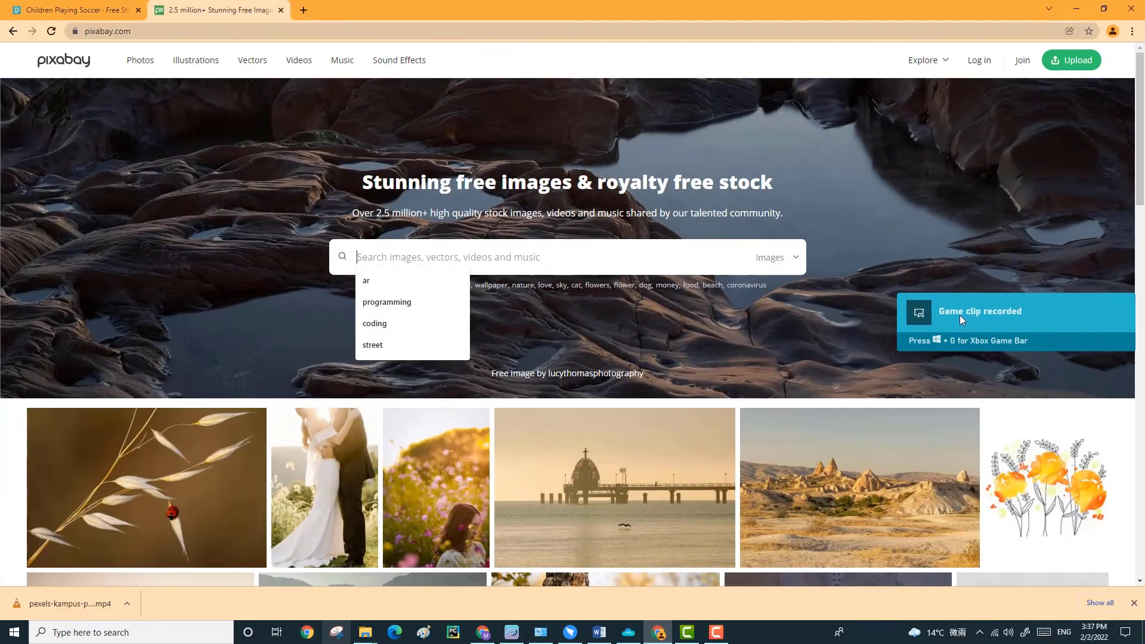
left_click(998, 316)
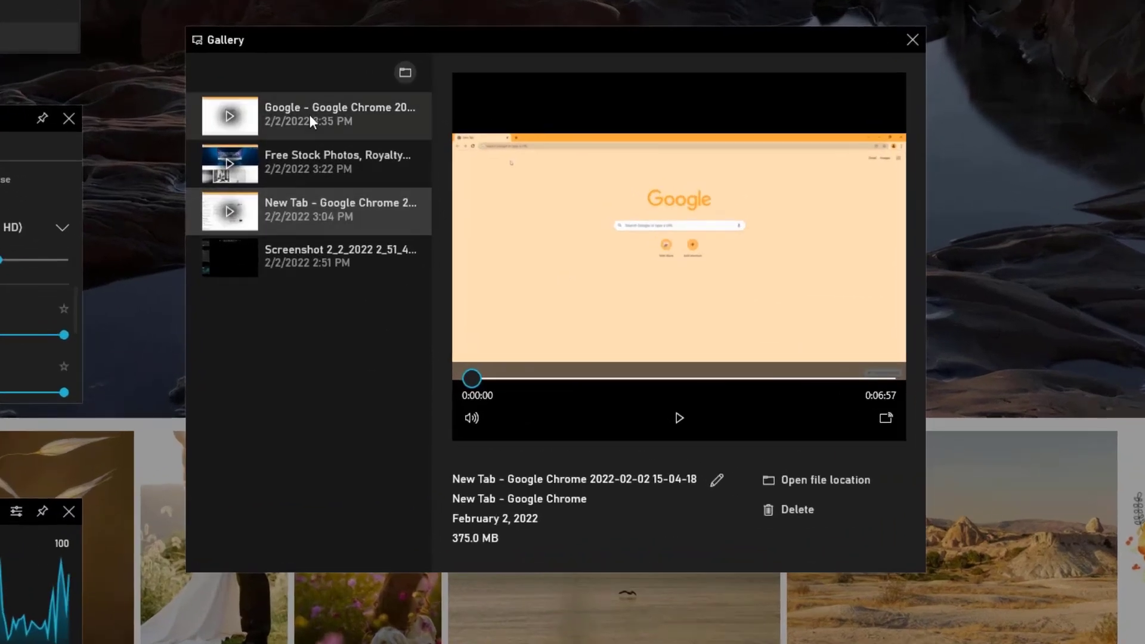
left_click(298, 119)
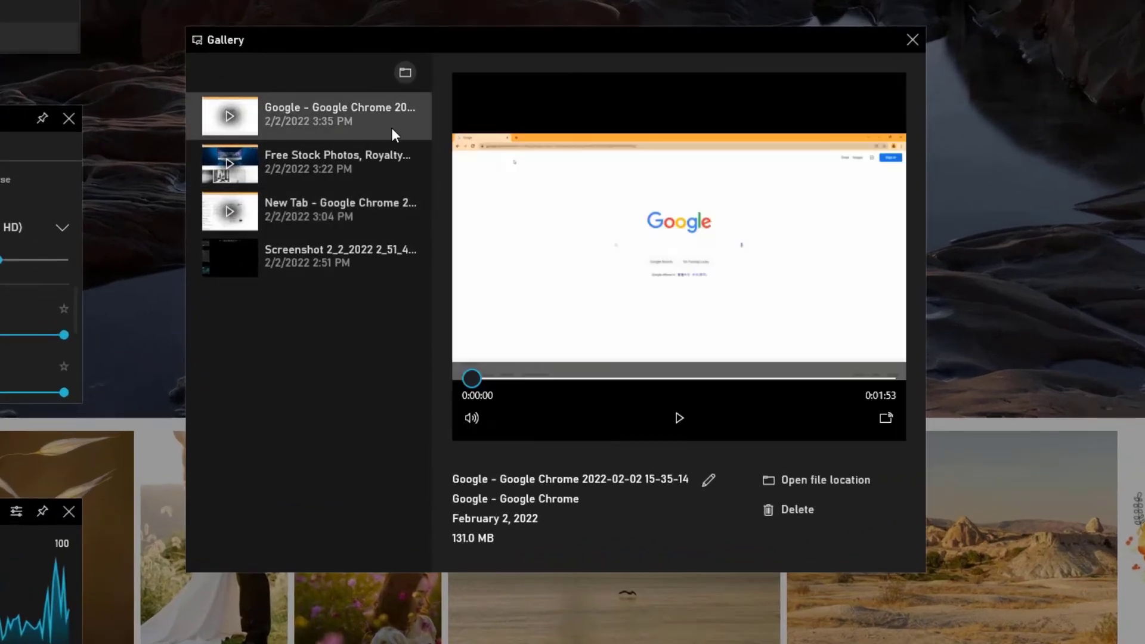
Step: Preview the selected recording by skipping forward through its timeline to the end
left_click(539, 379)
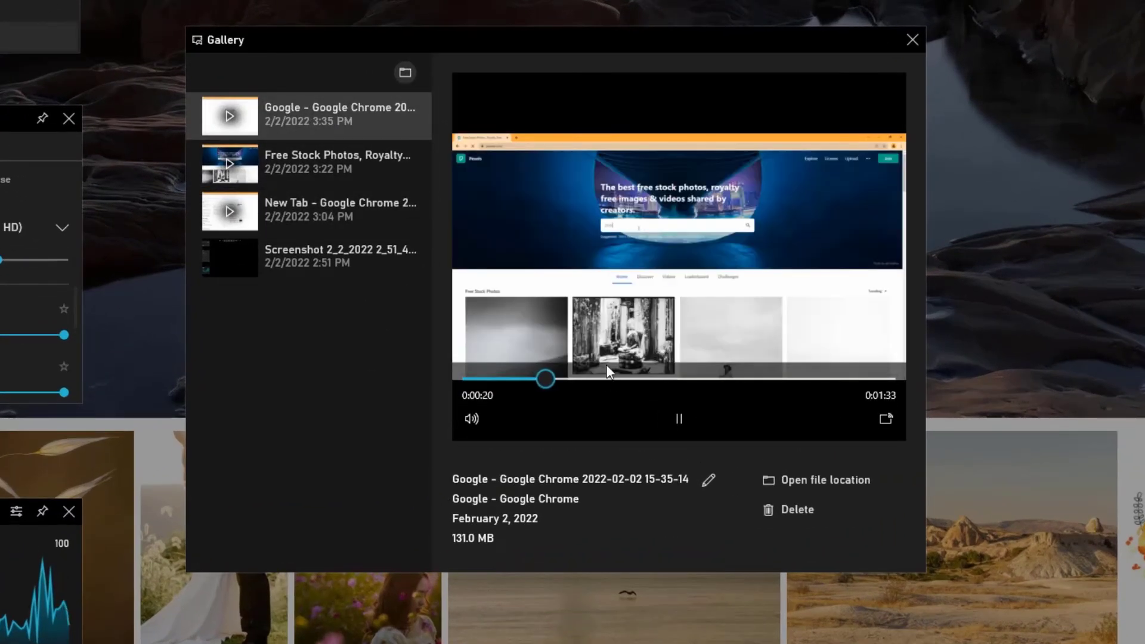
left_click(601, 380)
left_click(666, 378)
left_click(752, 380)
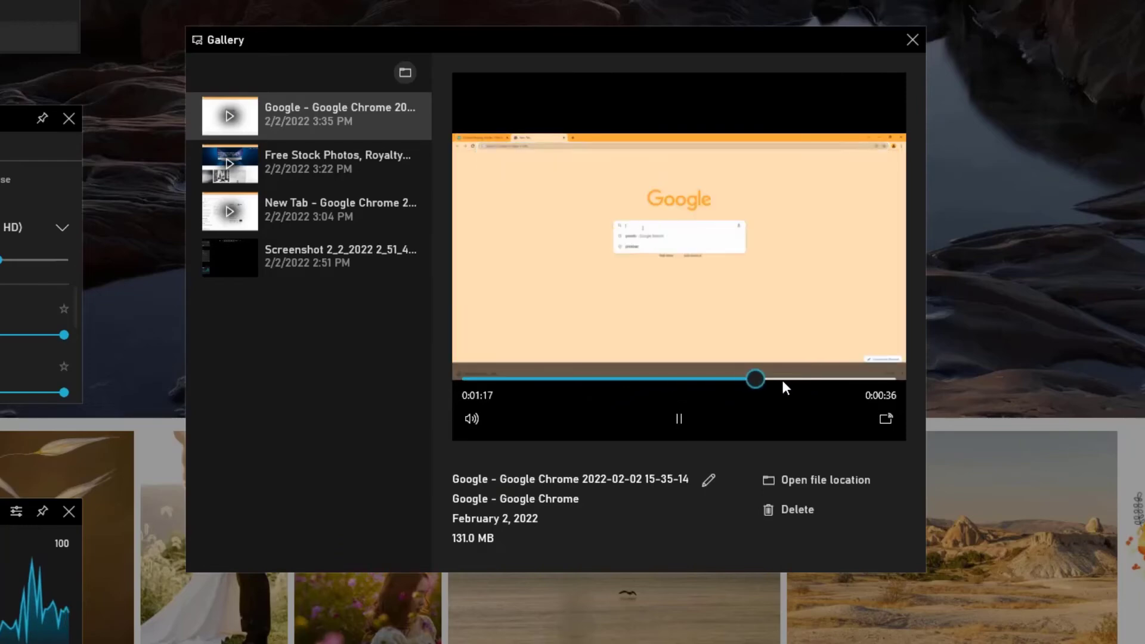
left_click(784, 380)
left_click(807, 379)
left_click(855, 380)
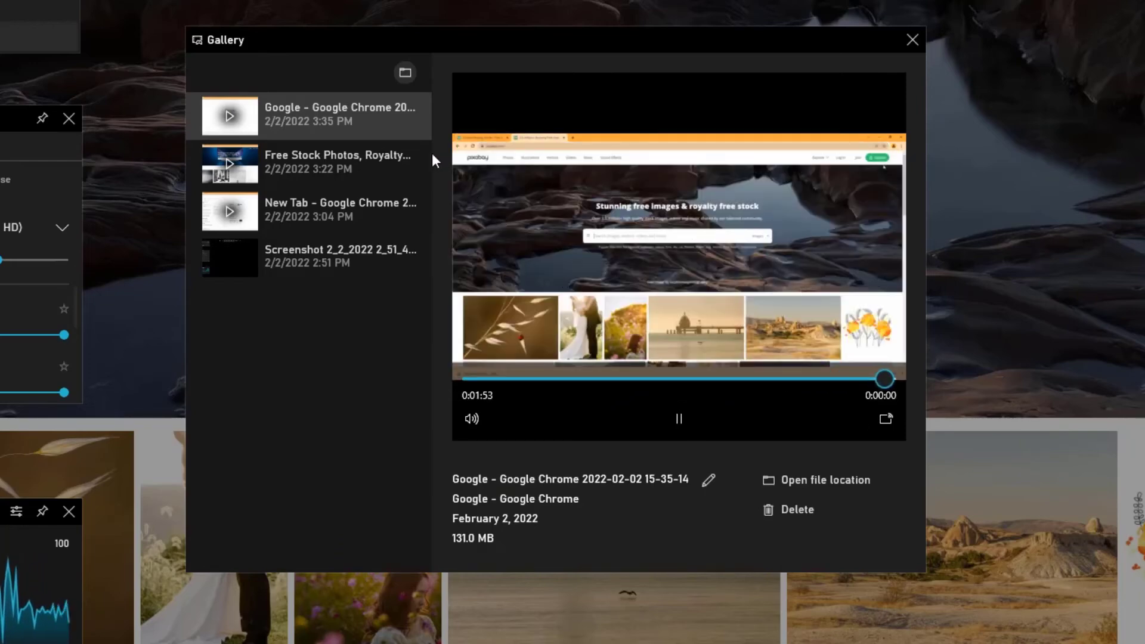
Step: Open the capture folder from the gallery and agree to continue in a new app
left_click(405, 74)
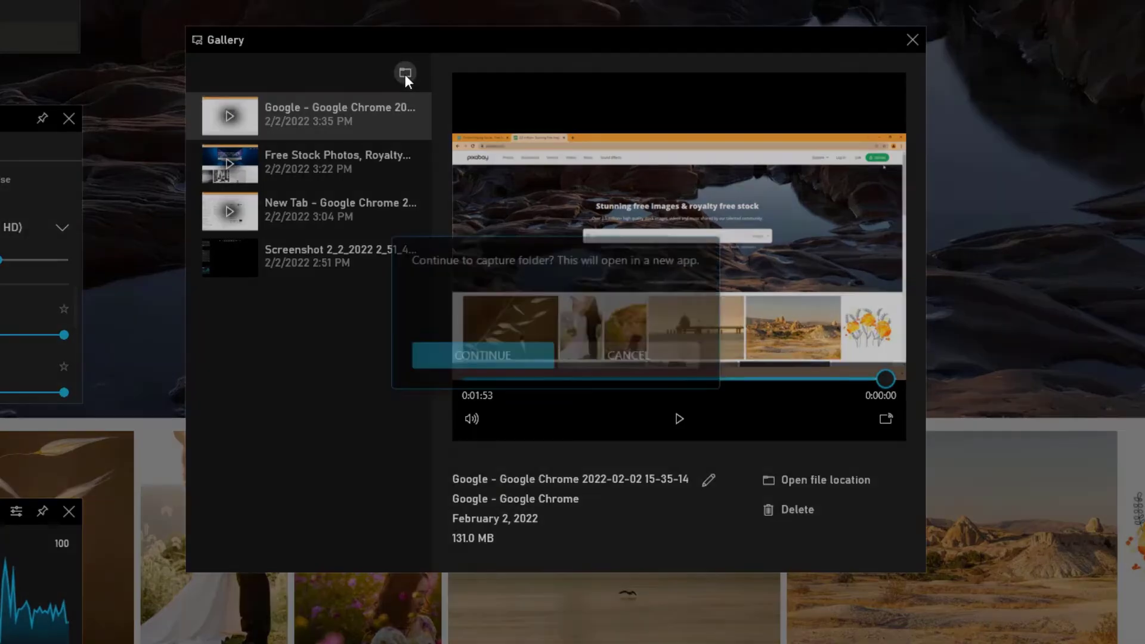
left_click(501, 355)
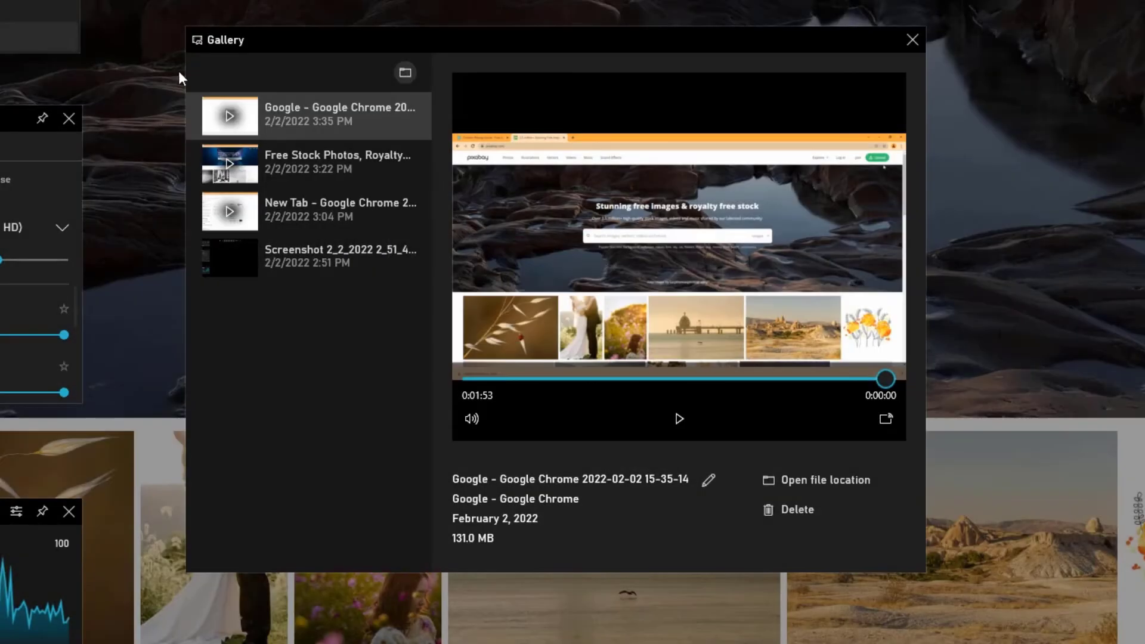